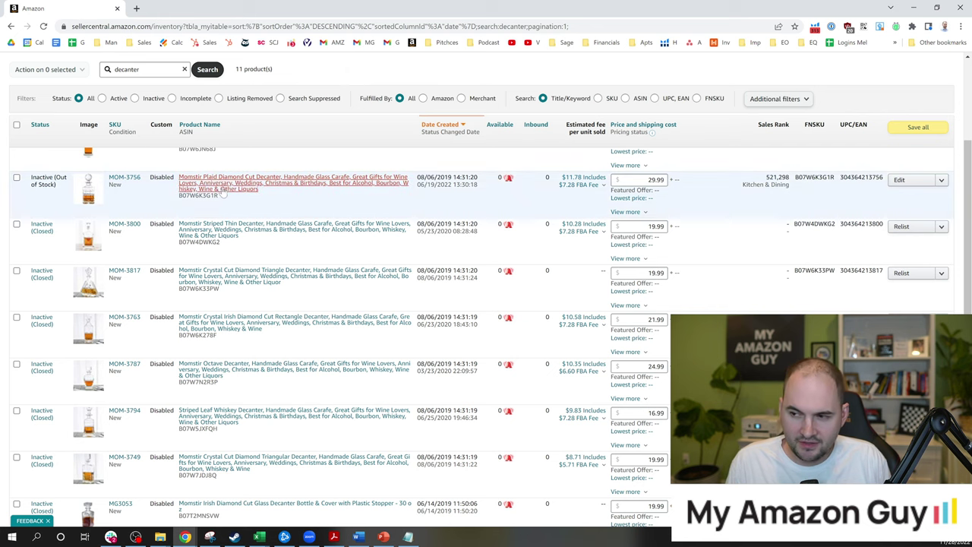
- Copy the MOM-3756 listing, entering its ASIN as the External Product ID with type ASIN
{"action": "double_click", "coordinate": [198, 196]}
{"action": "key", "text": "ctrl+c"}
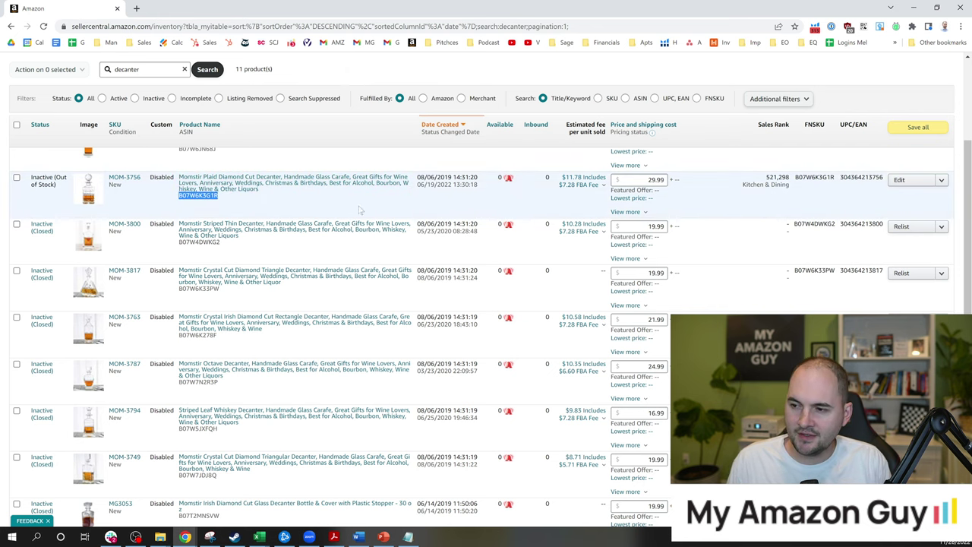
{"action": "scroll", "coordinate": [862, 194], "scroll_direction": "up", "scroll_amount": 2}
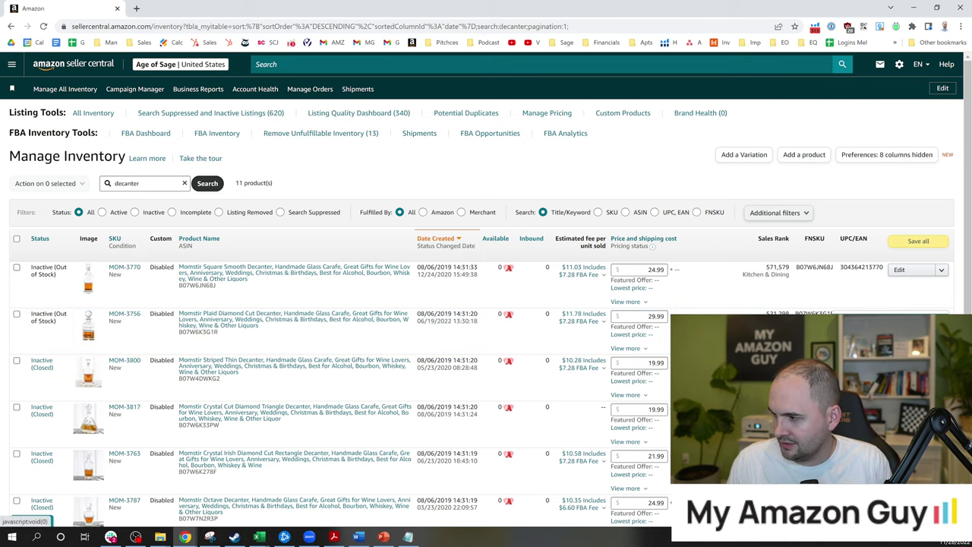
{"action": "left_click", "coordinate": [912, 357]}
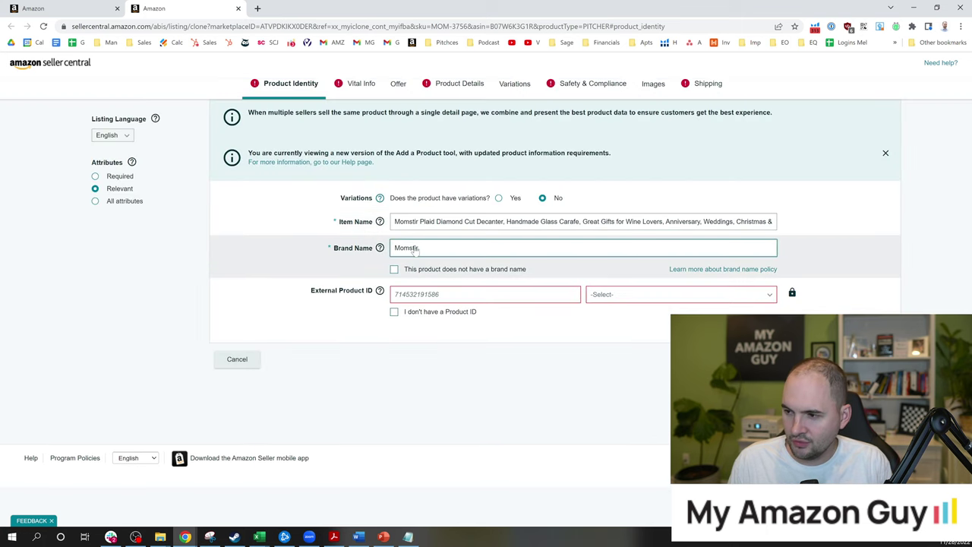
{"action": "left_click", "coordinate": [425, 294]}
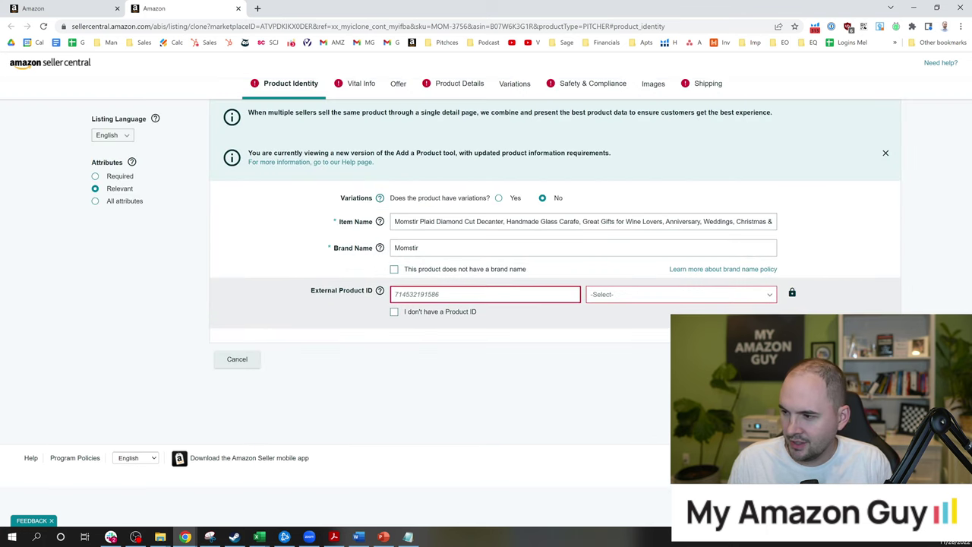
{"action": "key", "text": "ctrl+v"}
{"action": "left_click", "coordinate": [608, 294]}
{"action": "left_click", "coordinate": [604, 310]}
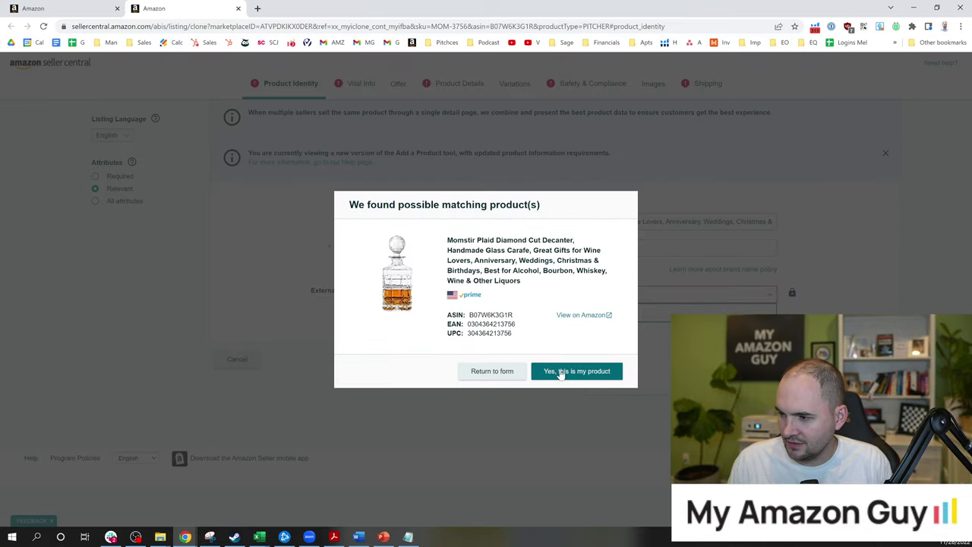
- Confirm the matching decanter as your product and enter Contribution SKU MOM-3756-NEW
{"action": "left_click", "coordinate": [562, 371]}
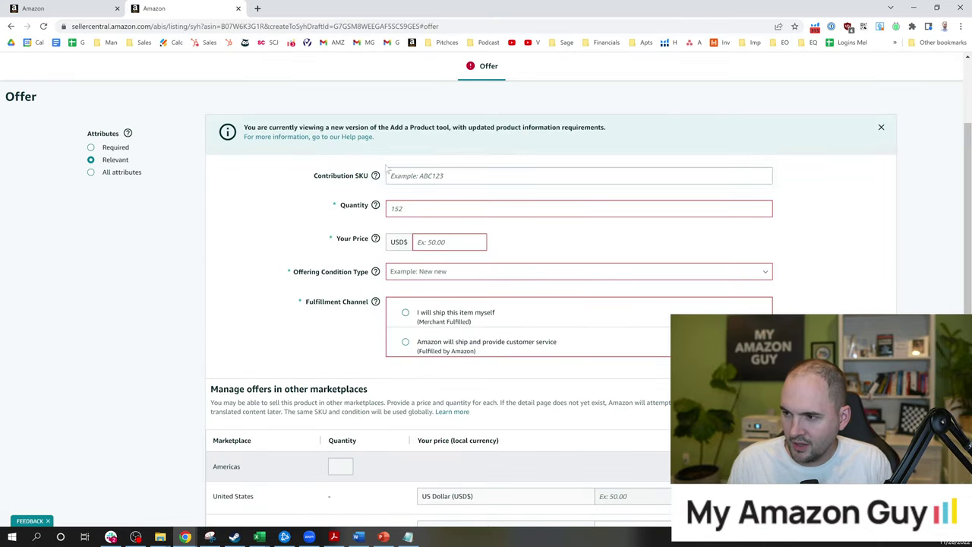
{"action": "left_click", "coordinate": [456, 175]}
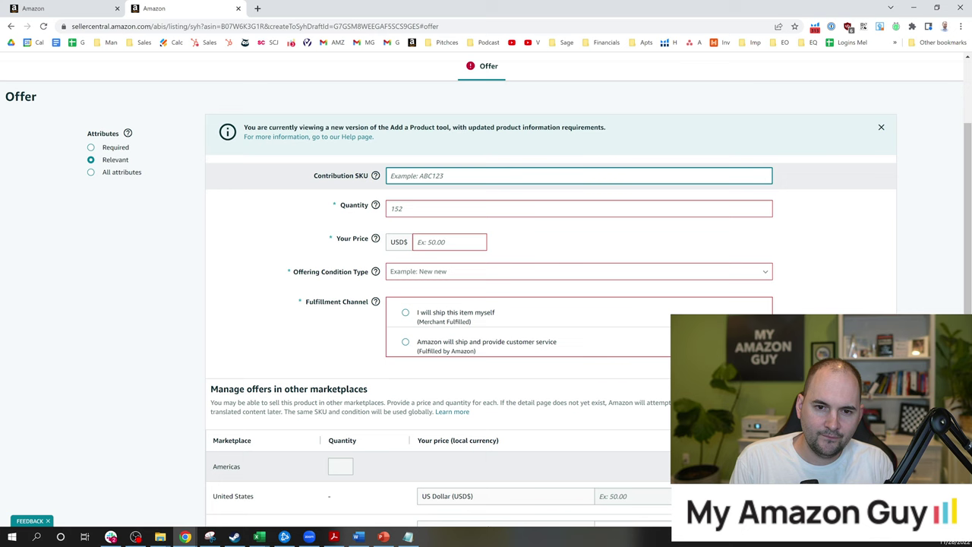
{"action": "left_click", "coordinate": [3, 6]}
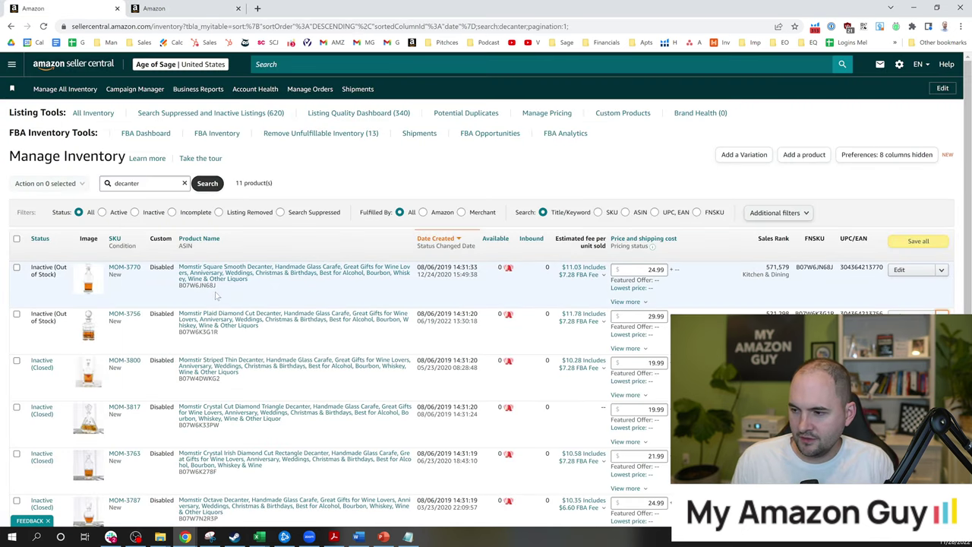
{"action": "key", "text": "ctrl+f"}
{"action": "key", "text": "ctrl+v"}
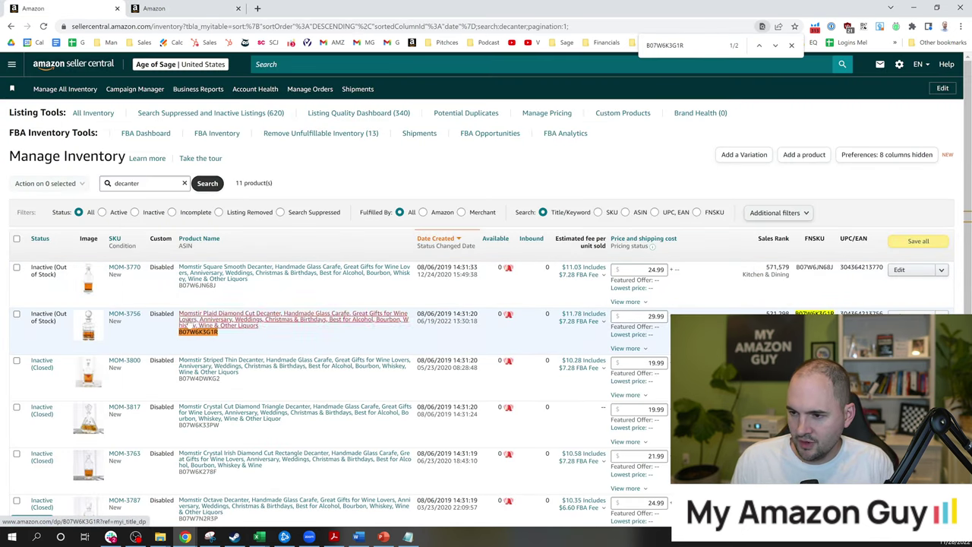
{"action": "double_click", "coordinate": [125, 313]}
{"action": "key", "text": "ctrl+c"}
{"action": "left_click", "coordinate": [214, 7]}
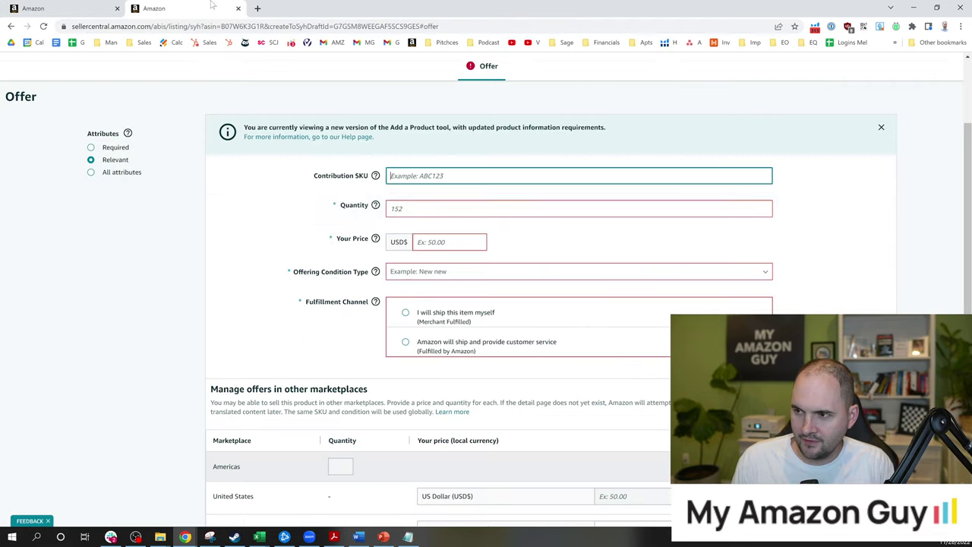
{"action": "key", "text": "ctrl+v"}
{"action": "type", "text": "-"}
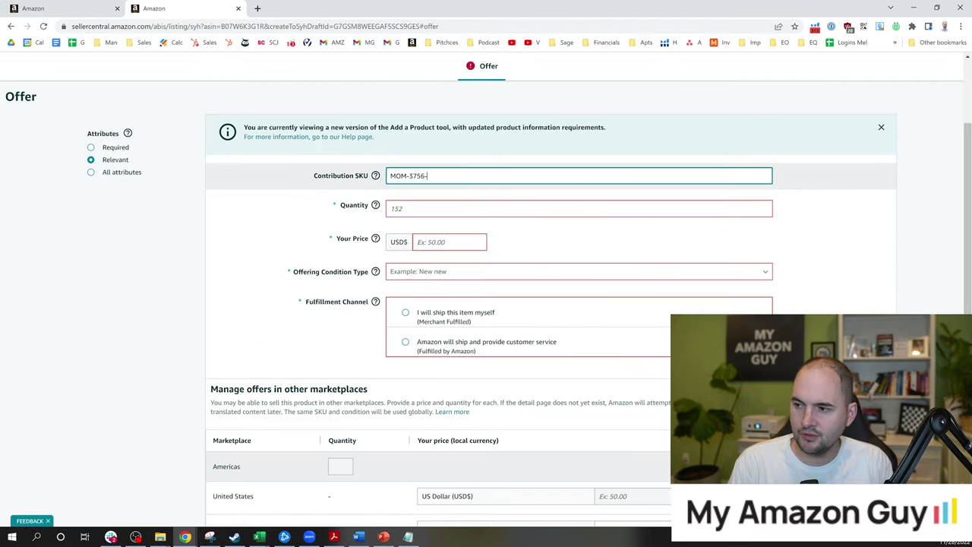
{"action": "type", "text": "NEW"}
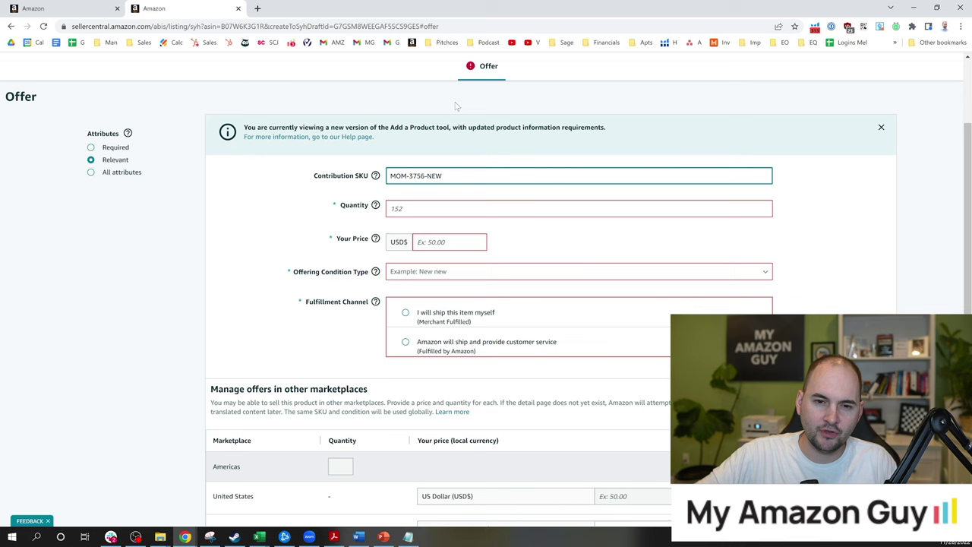
- Scroll through the Offer form's Fulfillment Channel options and marketplace price table
{"action": "scroll", "coordinate": [456, 107], "scroll_direction": "down", "scroll_amount": 3}
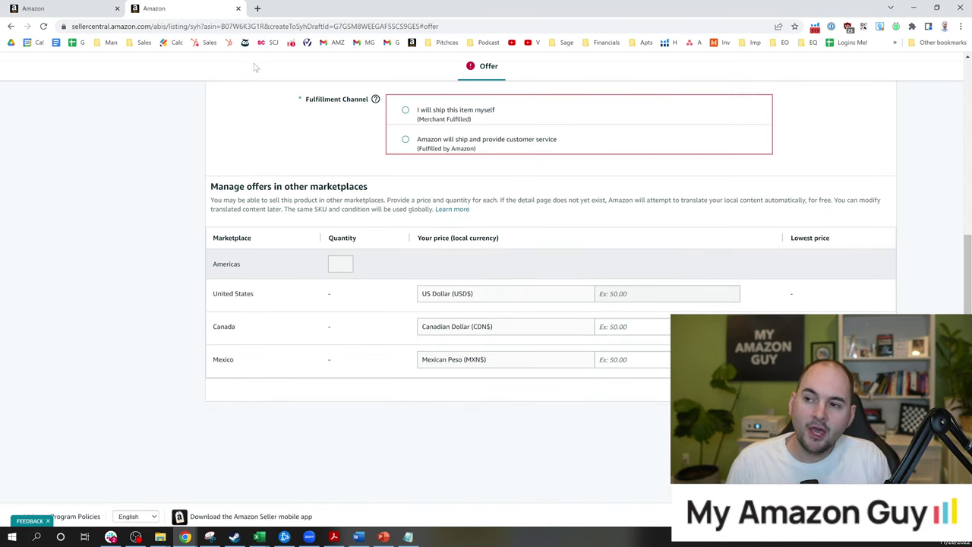
{"action": "scroll", "coordinate": [170, 144], "scroll_direction": "up", "scroll_amount": 3}
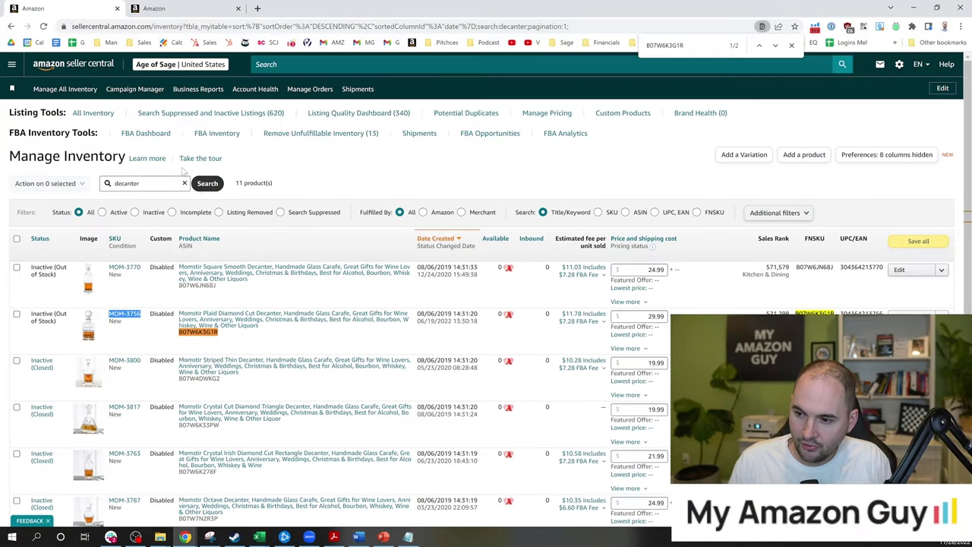
- Highlight the Inactive (Closed) status on the MOM-3800 inventory row
{"action": "scroll", "coordinate": [87, 276], "scroll_direction": "down", "scroll_amount": 1}
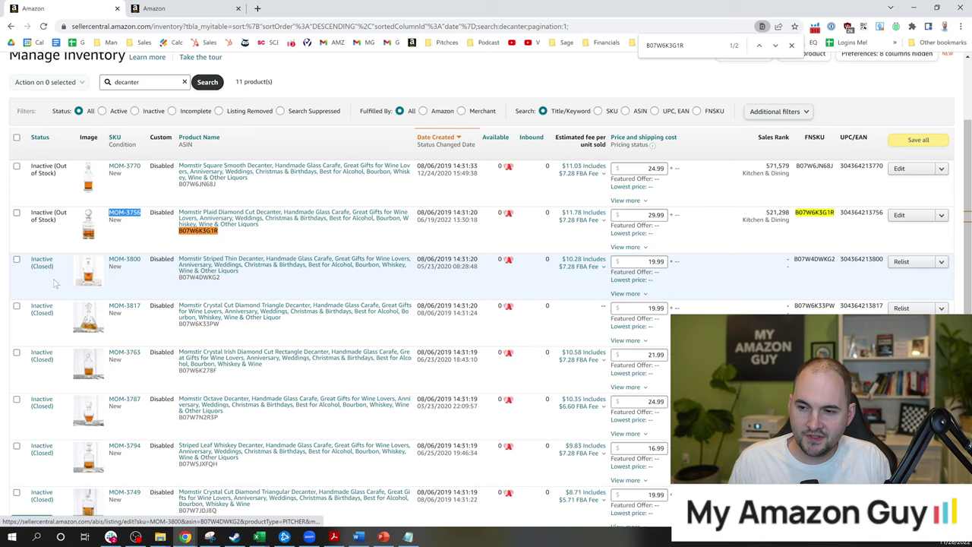
{"action": "left_click_drag", "start_coordinate": [31, 258], "coordinate": [63, 276]}
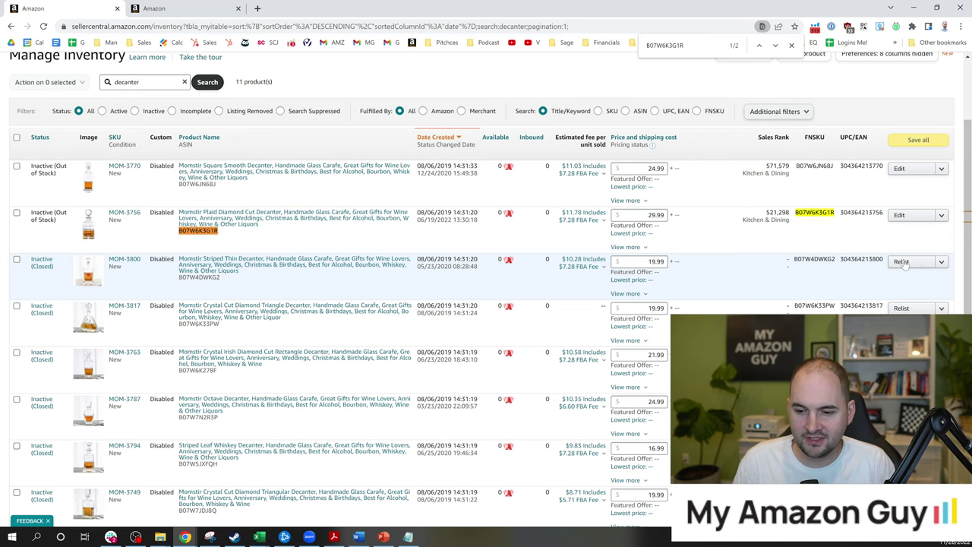
- Relist the closed MOM-3800 decanter and scroll through its relist offer page
{"action": "left_click", "coordinate": [904, 262]}
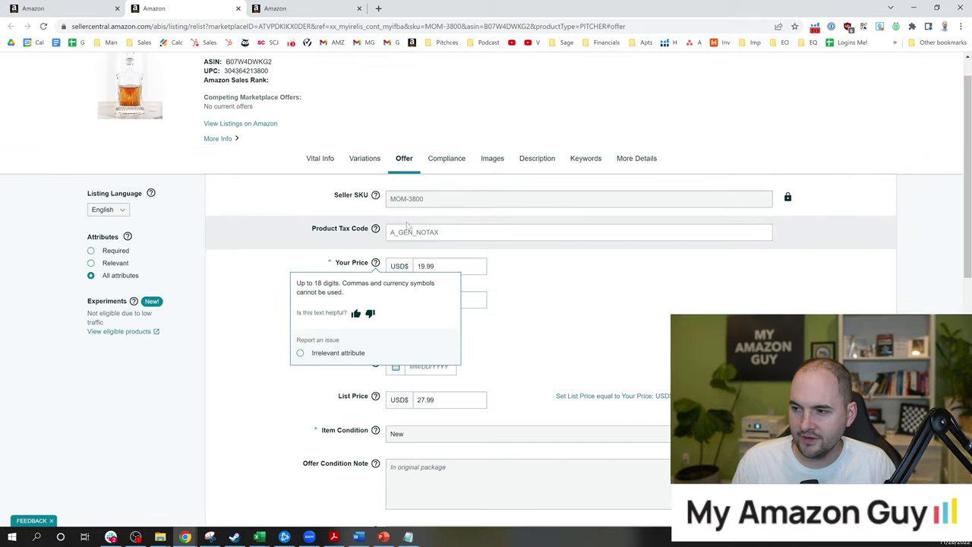
{"action": "scroll", "coordinate": [342, 341], "scroll_direction": "down", "scroll_amount": 10}
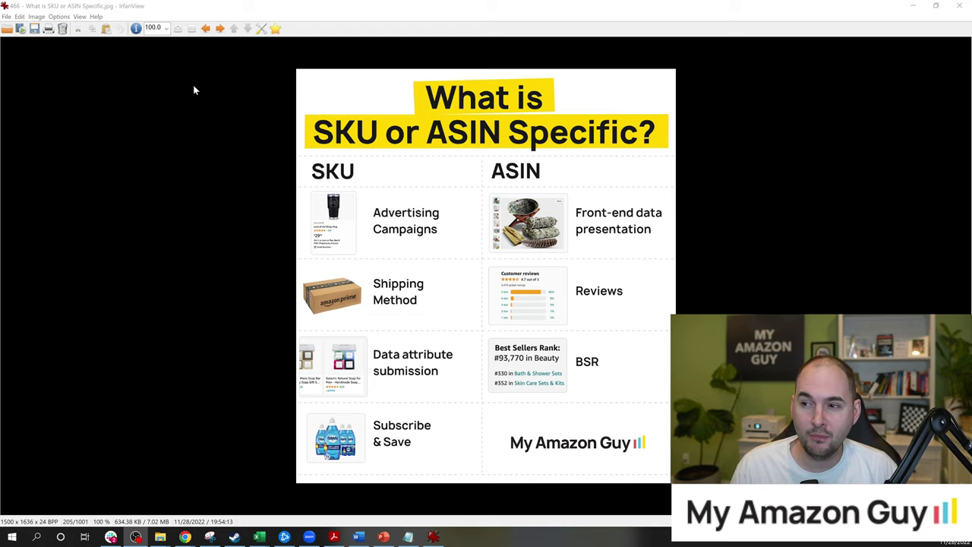
{"action": "left_click", "coordinate": [236, 127]}
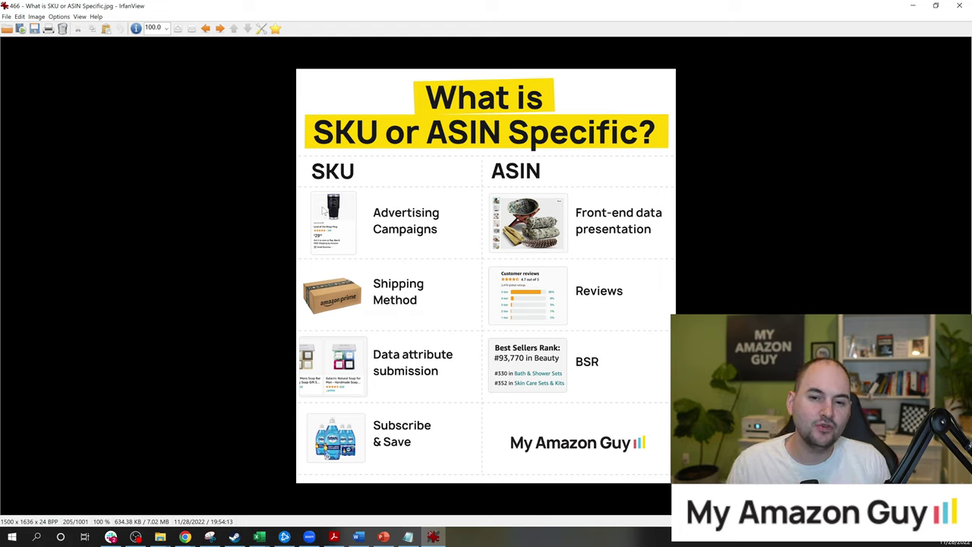
{"action": "key", "text": "alt+Tab"}
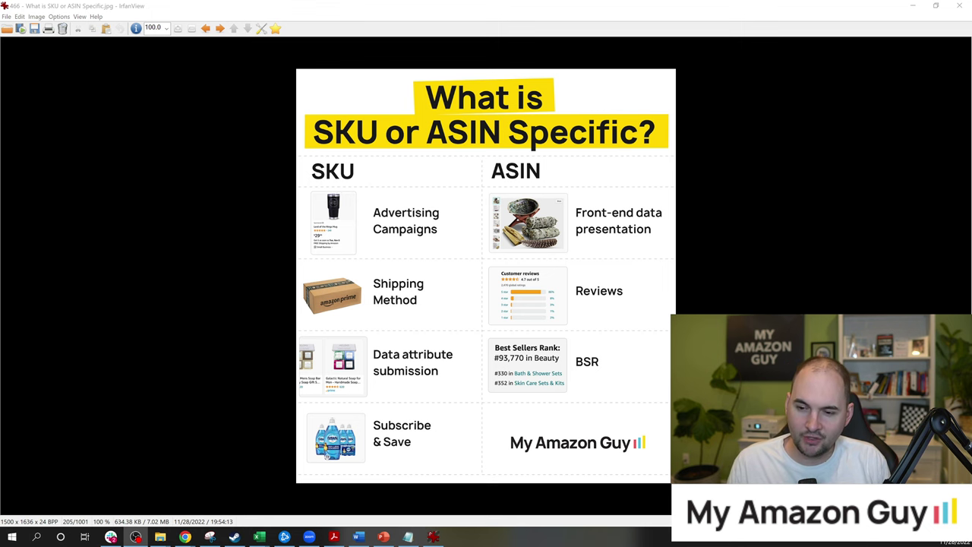
- Check the FBA alert on the MEGA PINT tumbler SKUs, then return to the SKU versus ASIN slide
{"action": "key", "text": "alt+Tab"}
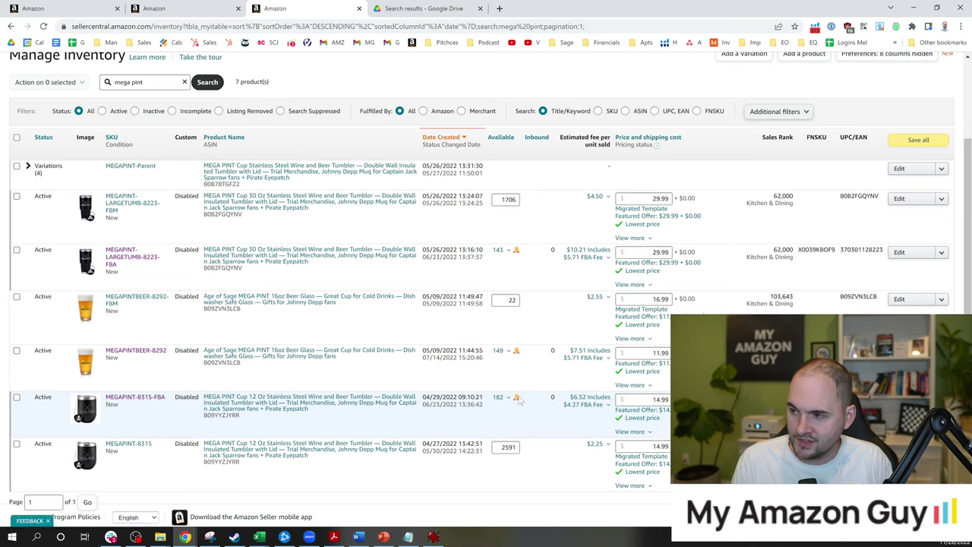
{"action": "mouse_move", "coordinate": [518, 405]}
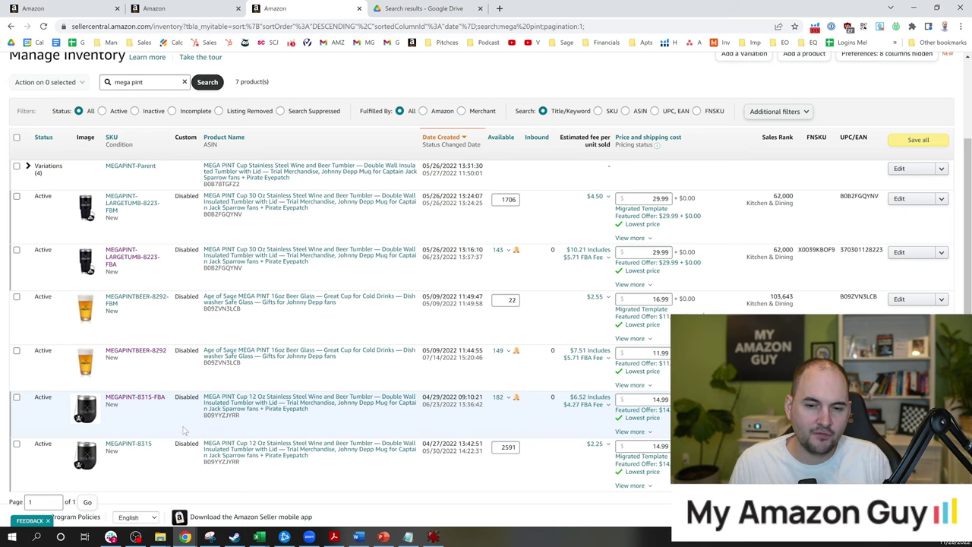
{"action": "left_click", "coordinate": [433, 537]}
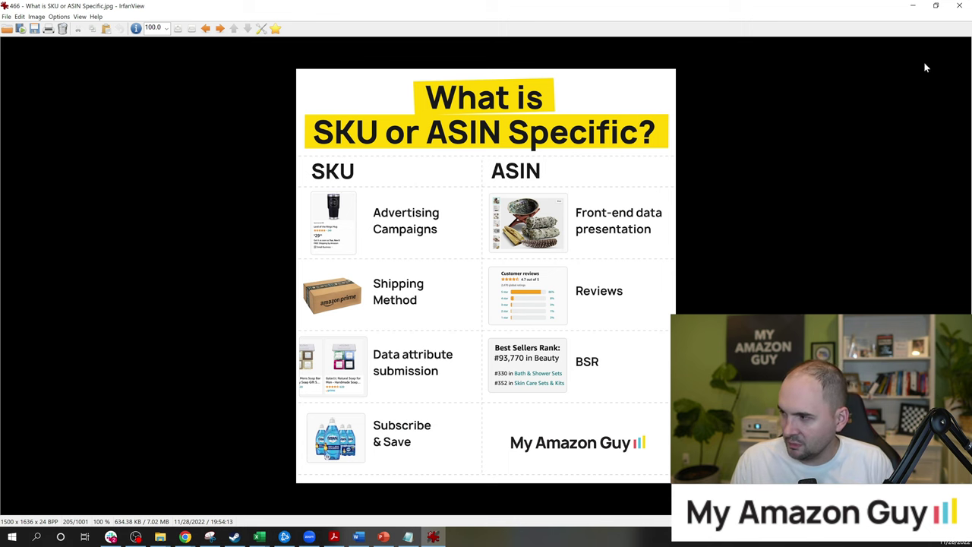
- Minimize IrfanView to bring back the 'mega pint' inventory page
{"action": "left_click", "coordinate": [913, 6]}
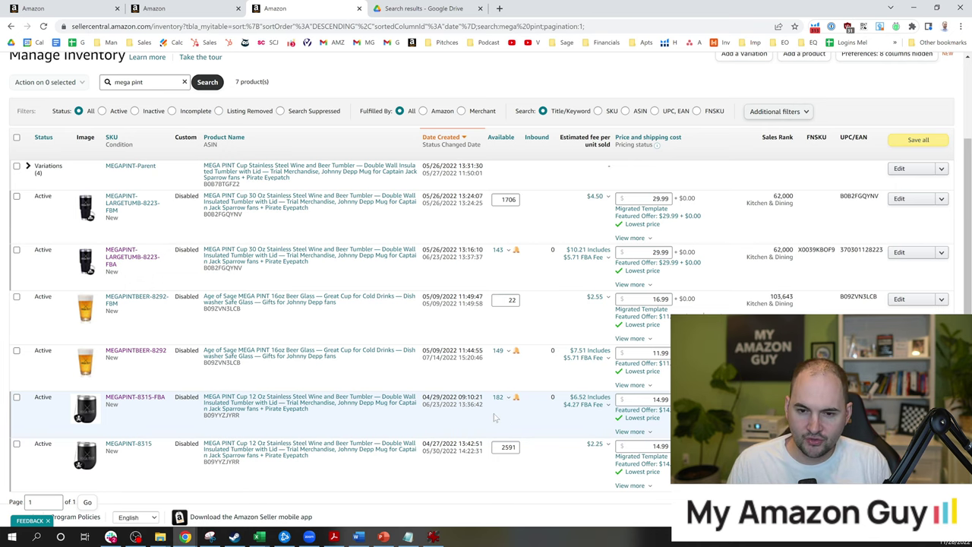
- Open the MEGAPINT-8315-FBA tumbler offer for editing from the inventory list
{"action": "scroll", "coordinate": [616, 442], "scroll_direction": "down", "scroll_amount": 1}
{"action": "left_click", "coordinate": [899, 377]}
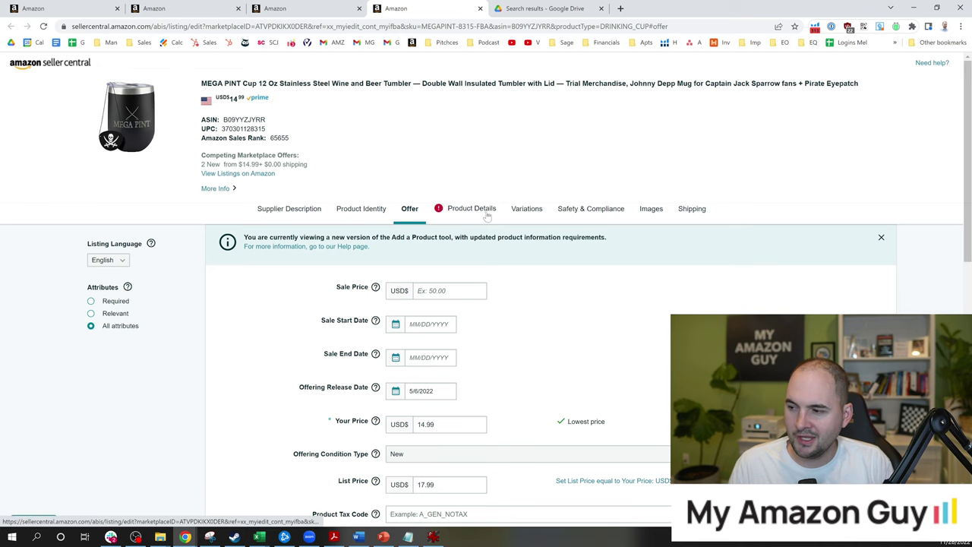
- Open a new Chrome tab and start a search for 'clr'
{"action": "left_click", "coordinate": [544, 10]}
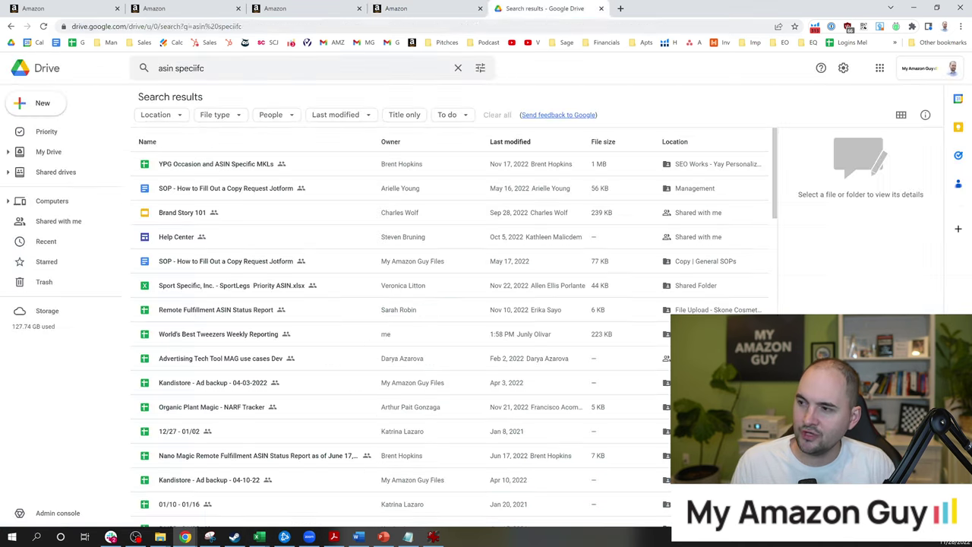
{"action": "left_click", "coordinate": [620, 8]}
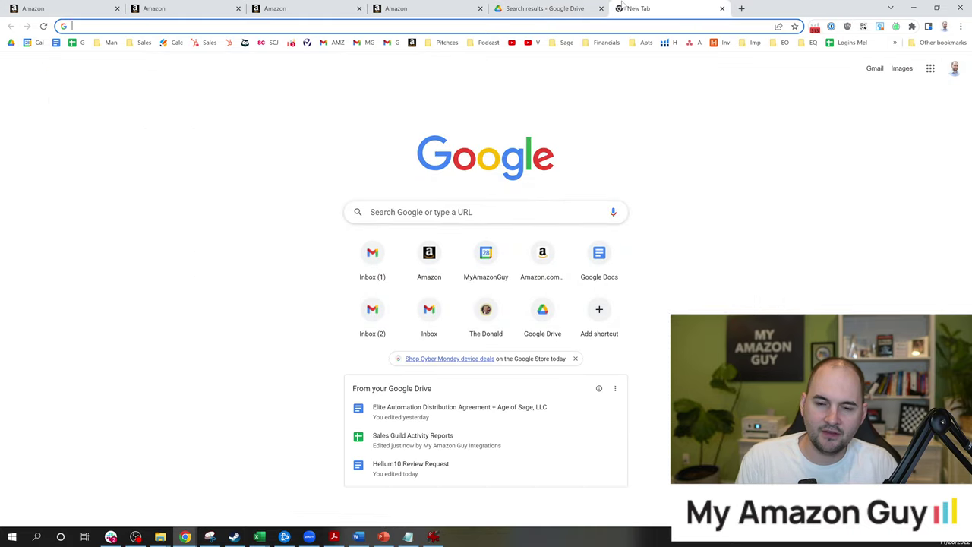
{"action": "type", "text": "clr"}
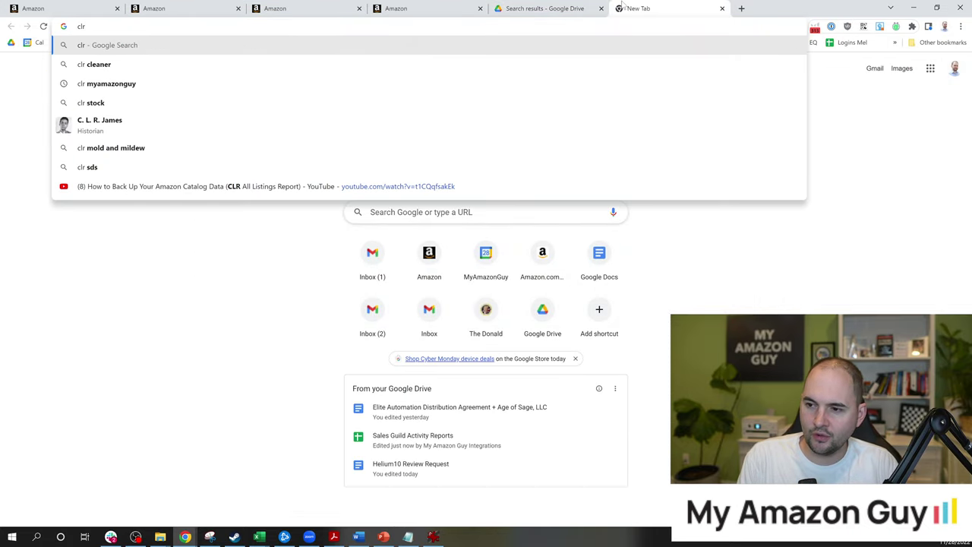